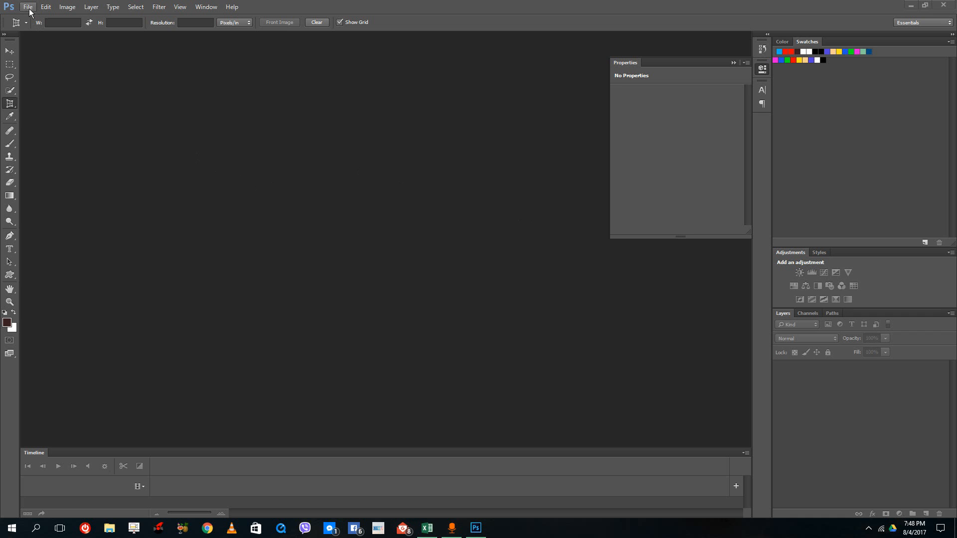
- Create a new 200 × 200 pixel document at 72 pixels/inch with transparent background contents
left_click(29, 8)
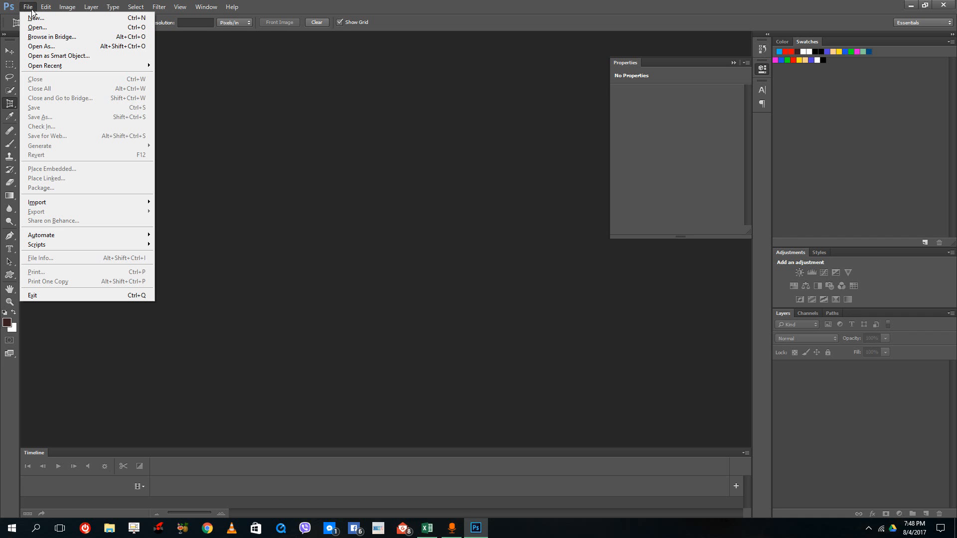
left_click(35, 19)
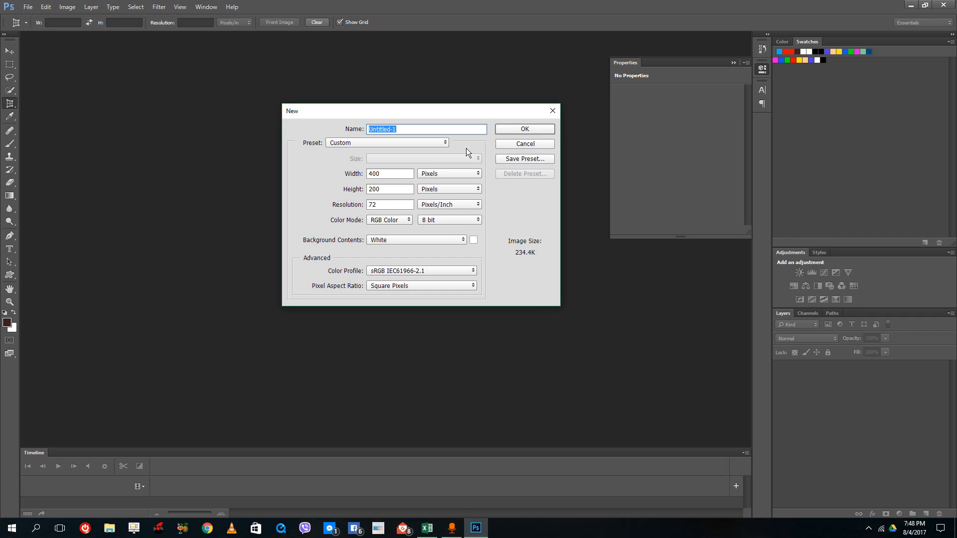
key("Tab")
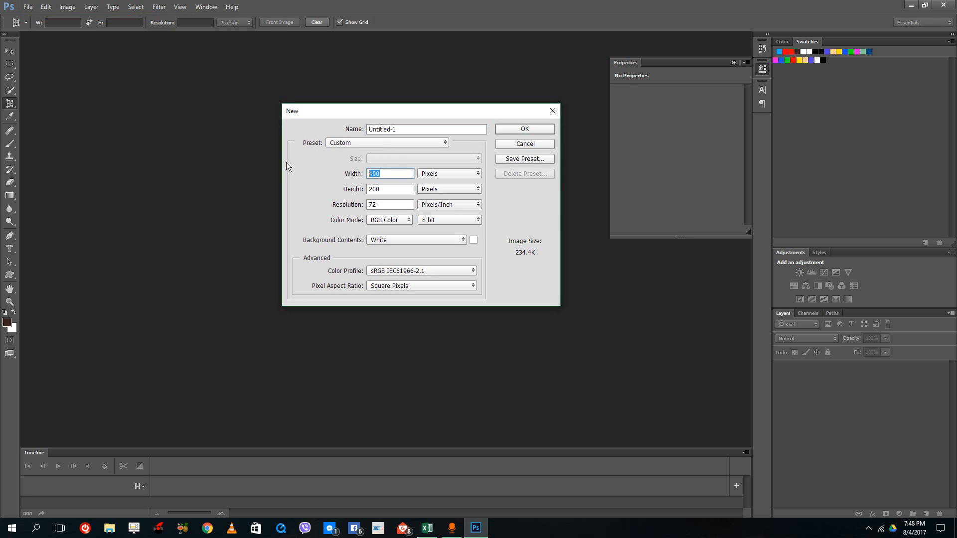
type("200")
left_click(419, 240)
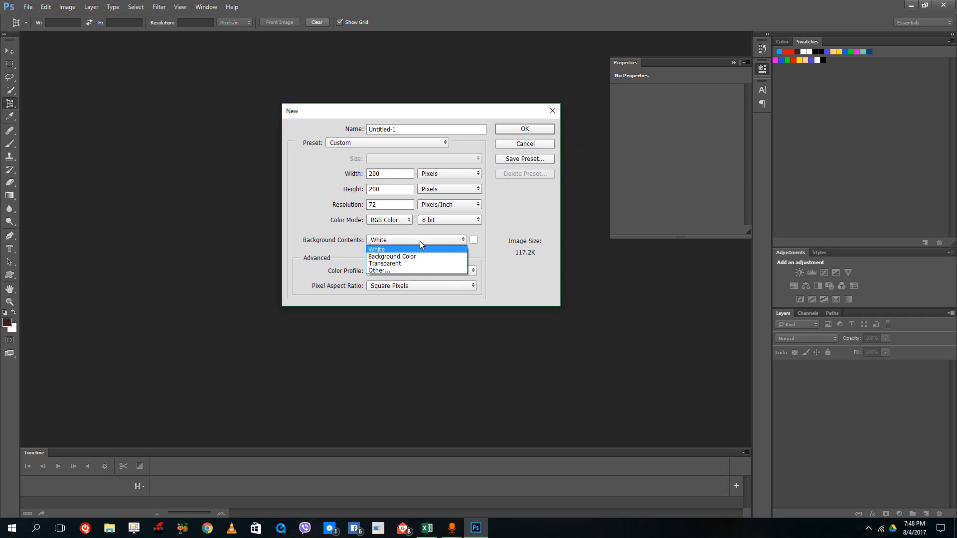
left_click(382, 241)
left_click(409, 240)
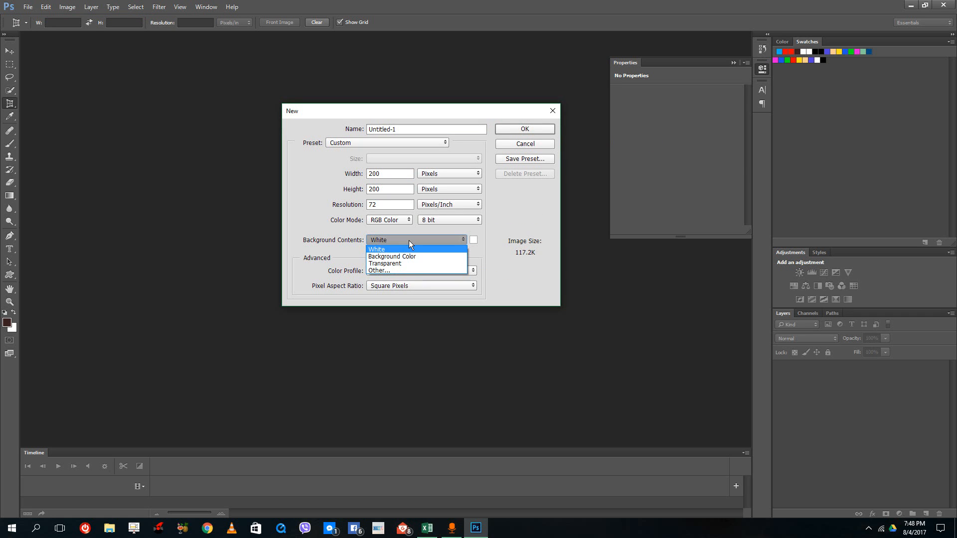
left_click(397, 262)
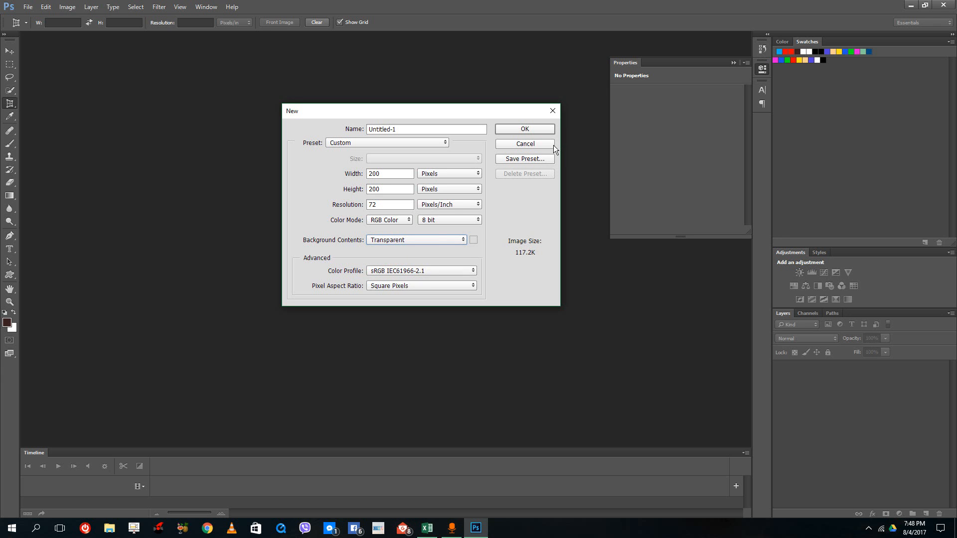
left_click(527, 129)
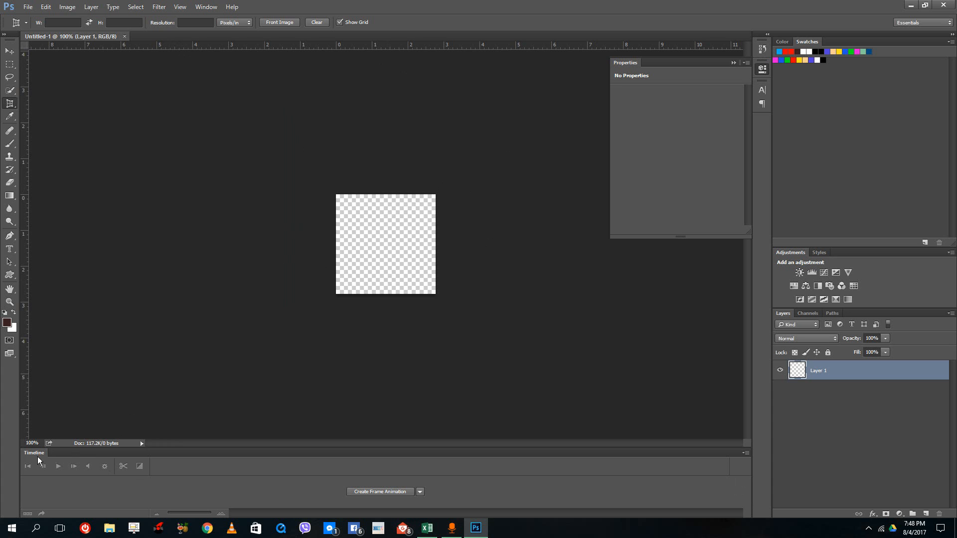
- Check that the Timeline is enabled and choose frame animation as the timeline type
left_click(212, 5)
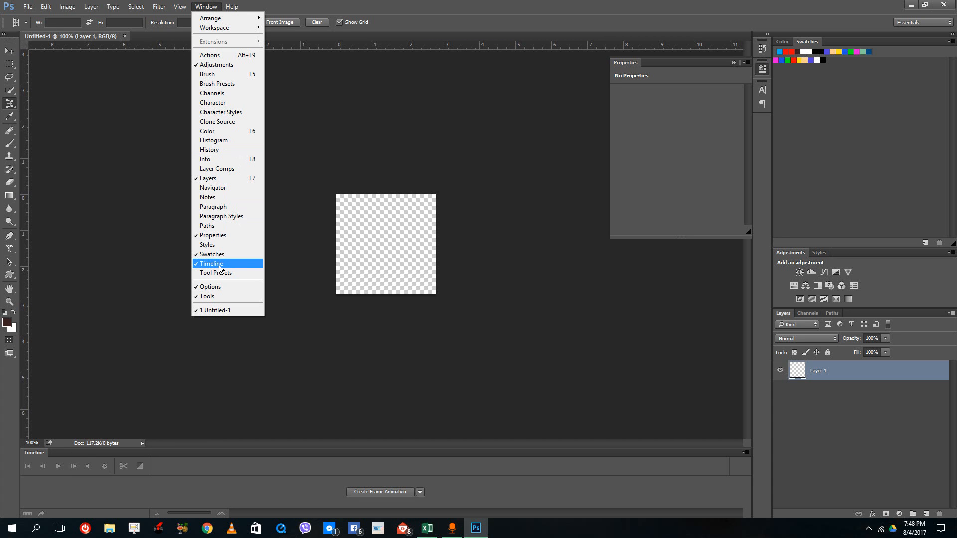
left_click(139, 298)
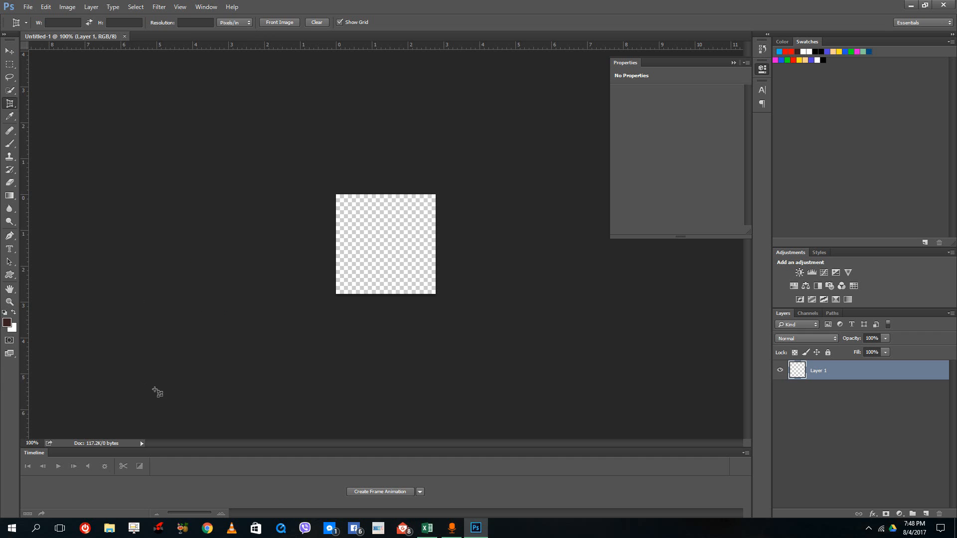
left_click(420, 491)
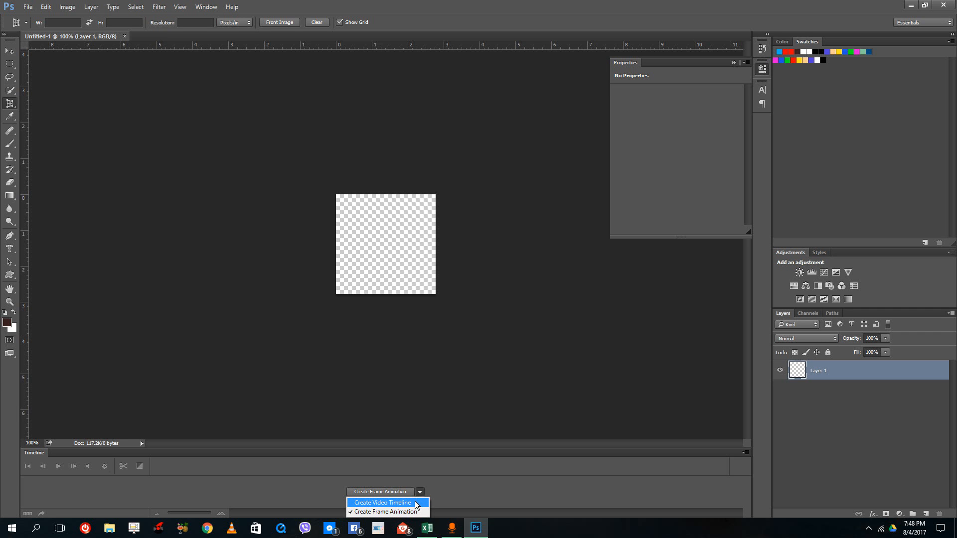
left_click(389, 512)
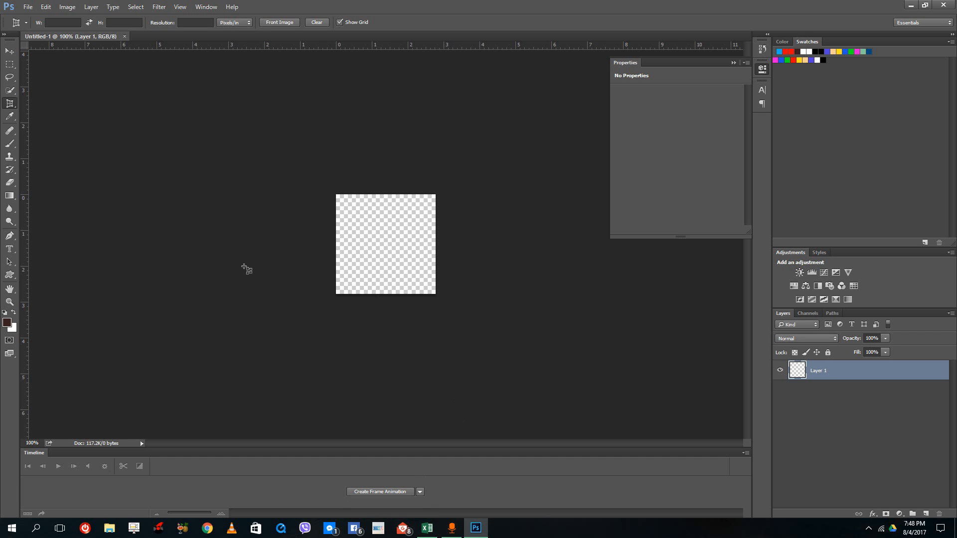
- Draw a solid envelope custom shape with a light blue fill, about 174 × 95 px, and position it near the canvas centre
left_click(8, 277)
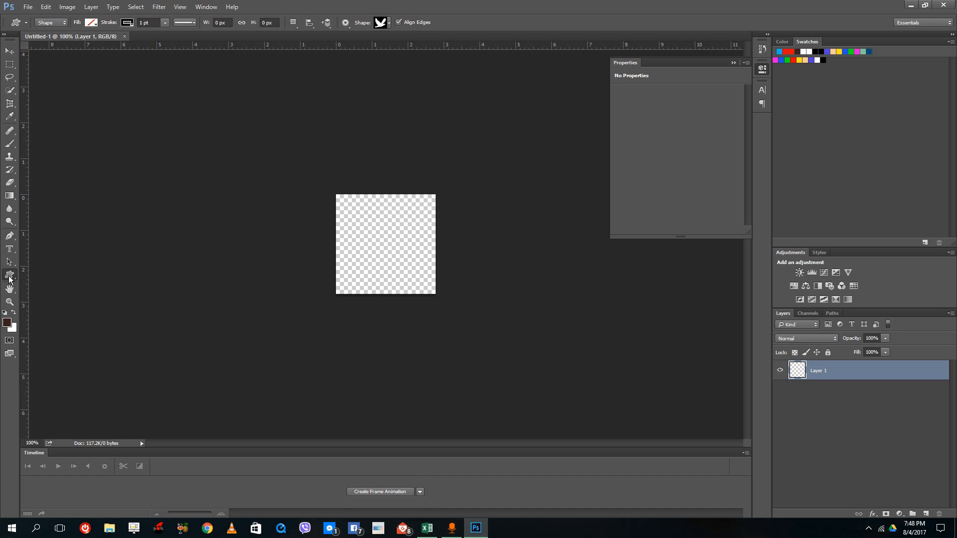
left_click(390, 25)
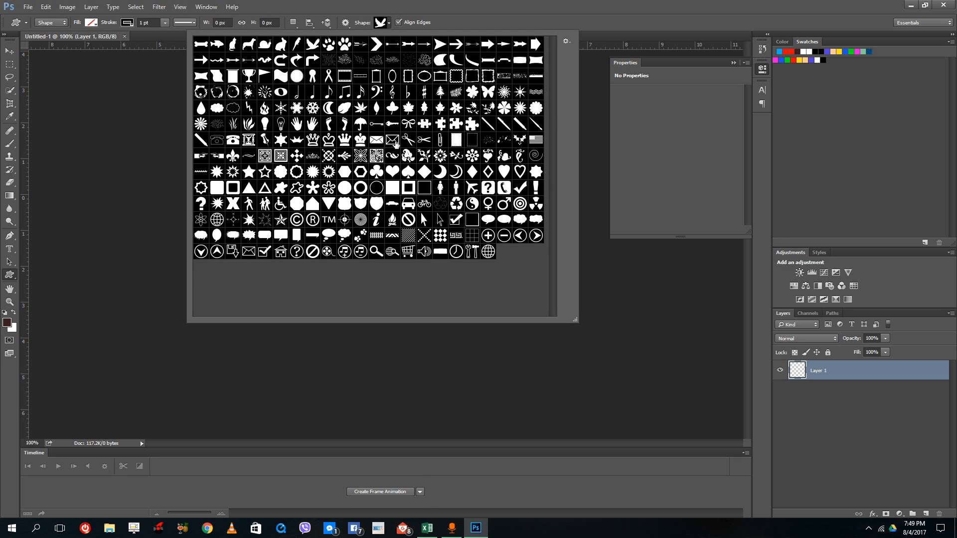
left_click(377, 141)
double_click(376, 144)
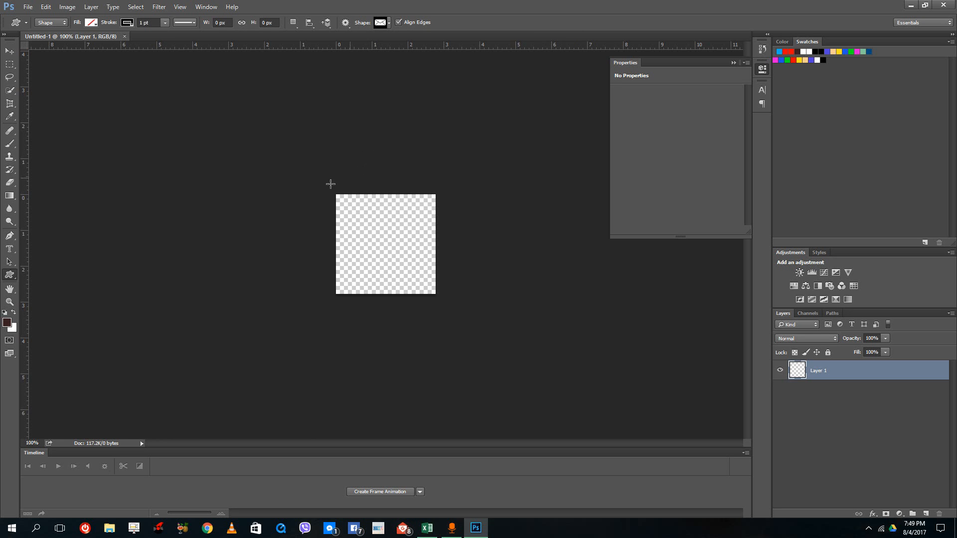
left_click(91, 23)
left_click(43, 75)
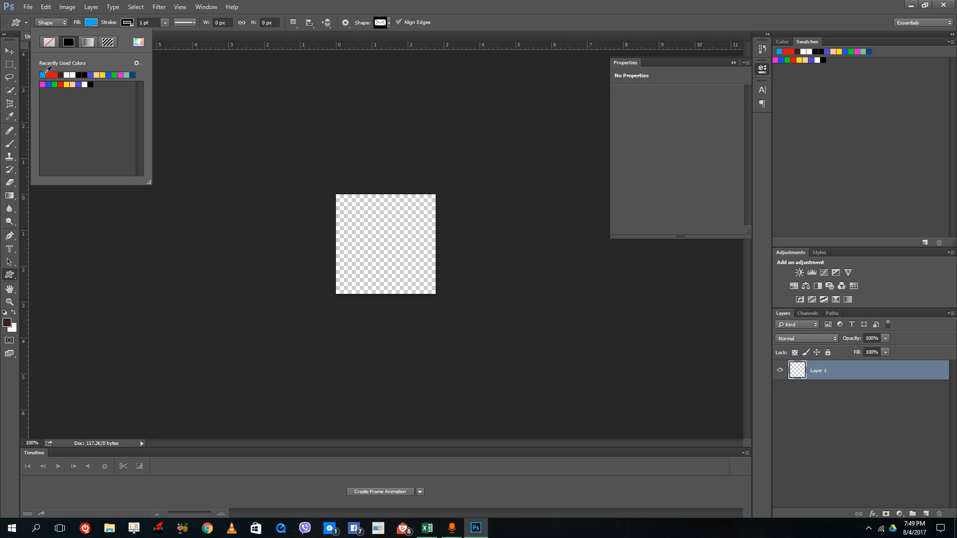
left_click_drag(341, 214, 427, 287)
left_click(9, 51)
left_click_drag(382, 249, 382, 255)
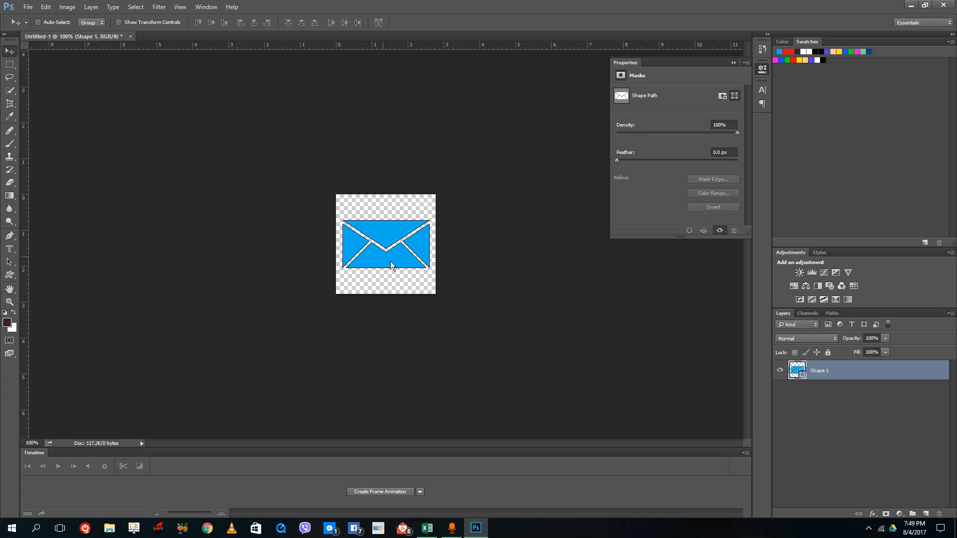
- Duplicate the blue envelope's shape layer, keeping the default copy name
right_click(824, 377)
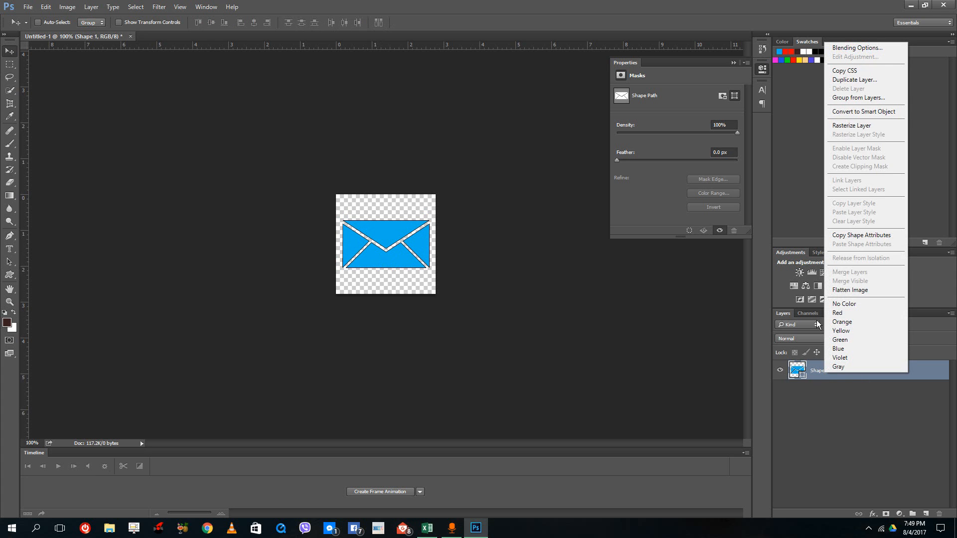
left_click(867, 84)
left_click(563, 168)
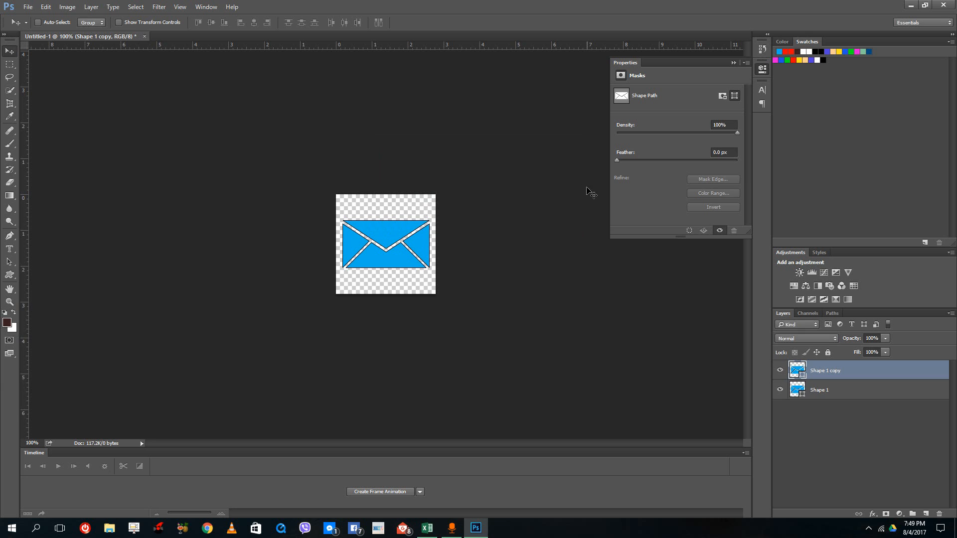
- Change the copied envelope's fill to red and toggle its visibility to compare it with the blue original
left_click(10, 275)
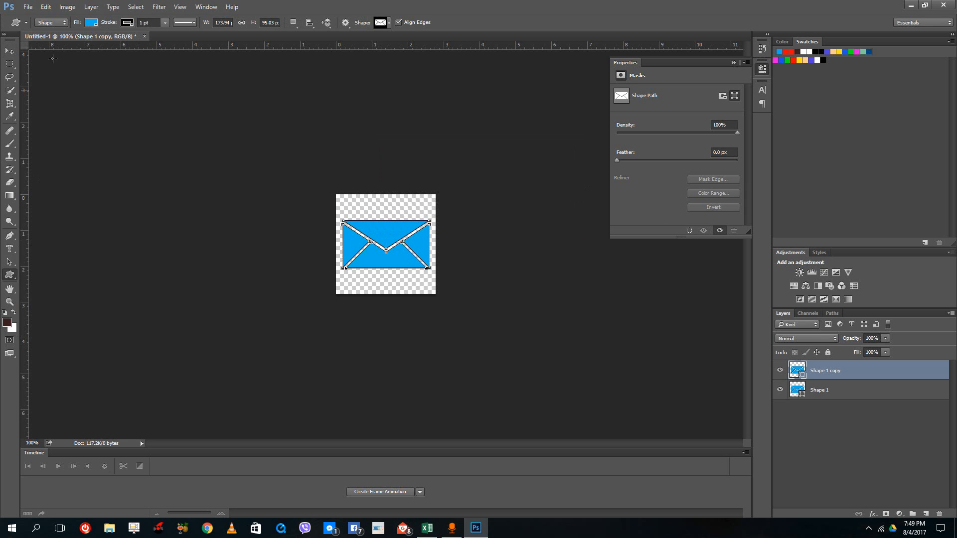
left_click(90, 23)
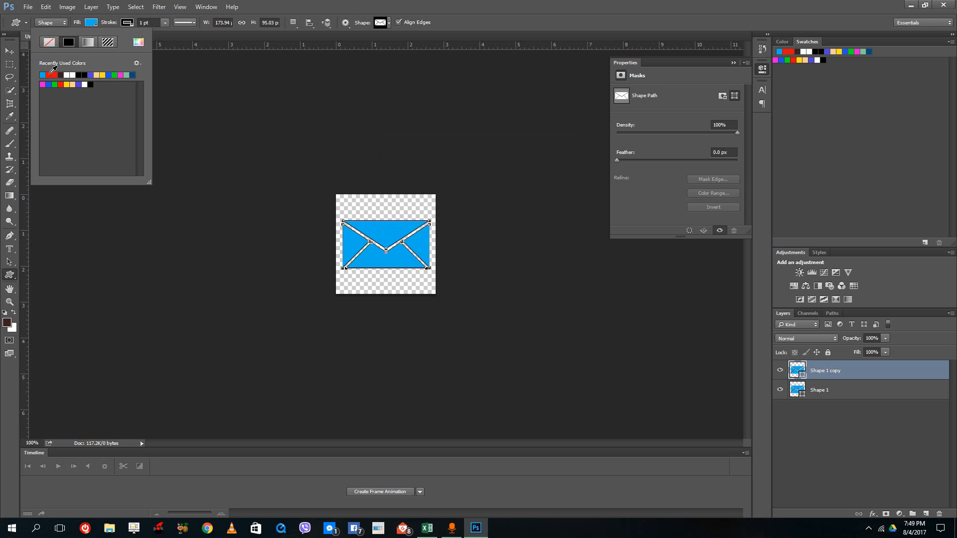
left_click(52, 75)
left_click(10, 51)
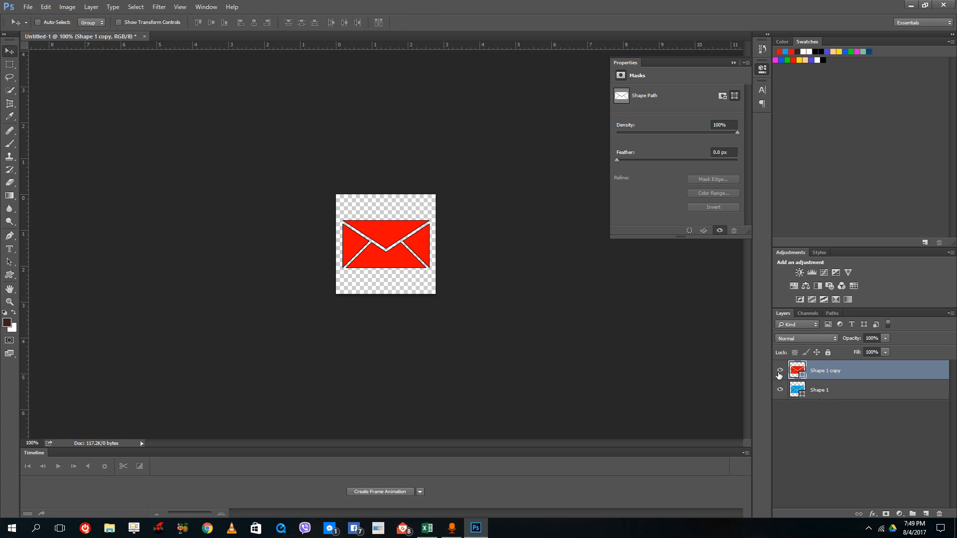
left_click(779, 370)
left_click(780, 371)
- Create the frame animation, duplicate its first frame and hide the red envelope layer in the second frame
left_click(365, 490)
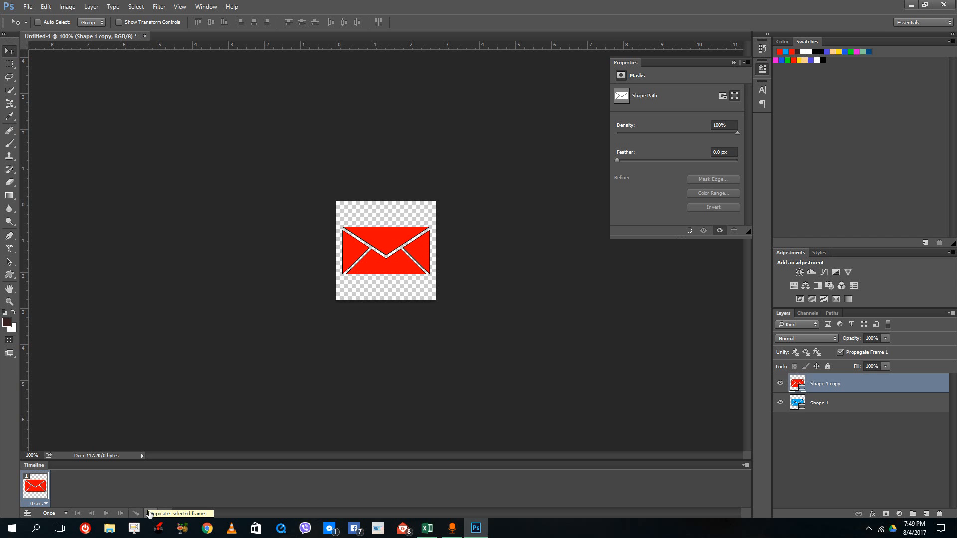
left_click(149, 513)
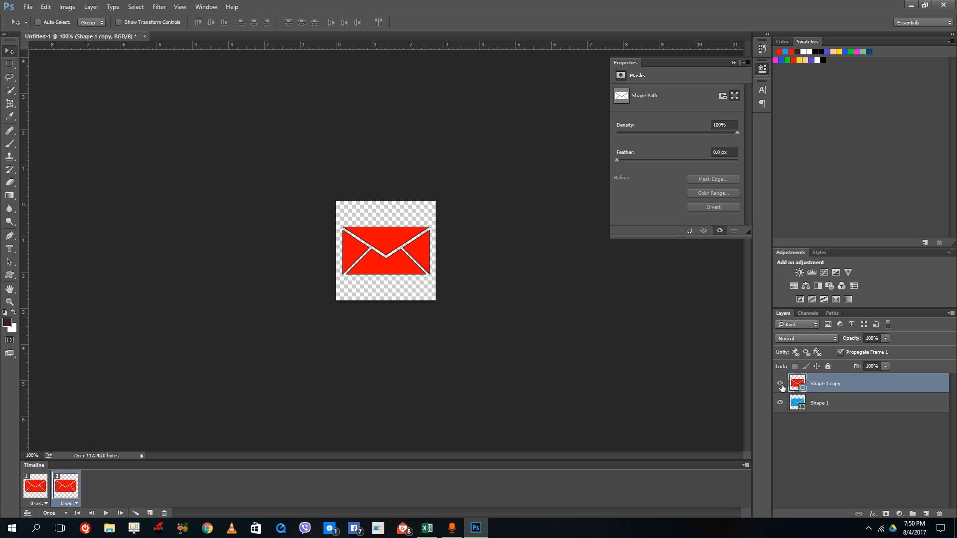
left_click(781, 385)
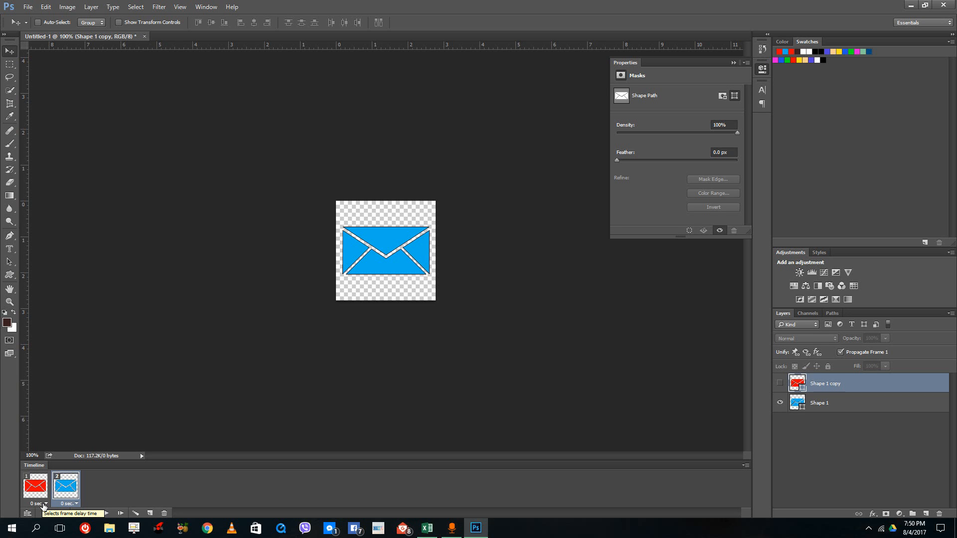
- Set the delay of both the red and the blue frame to 0.2 seconds
left_click(44, 505)
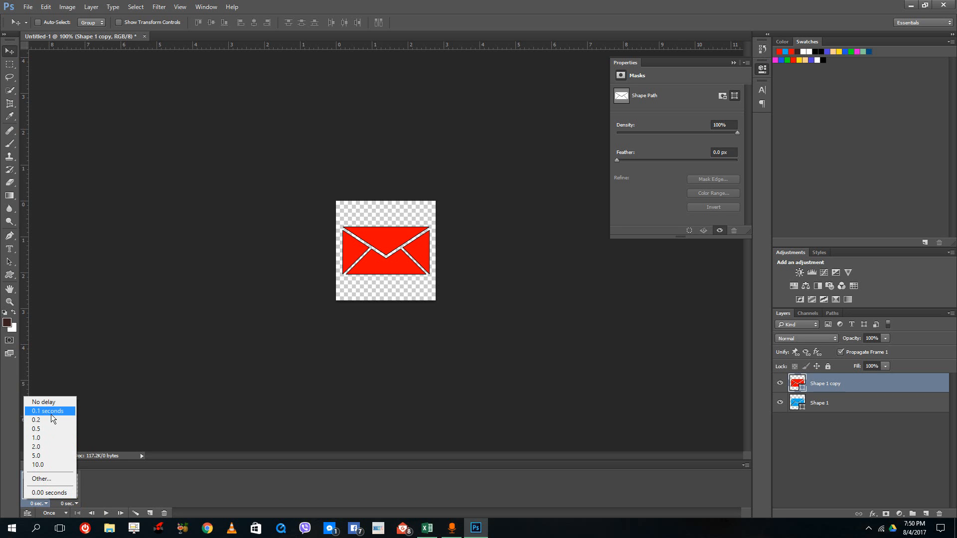
left_click(48, 421)
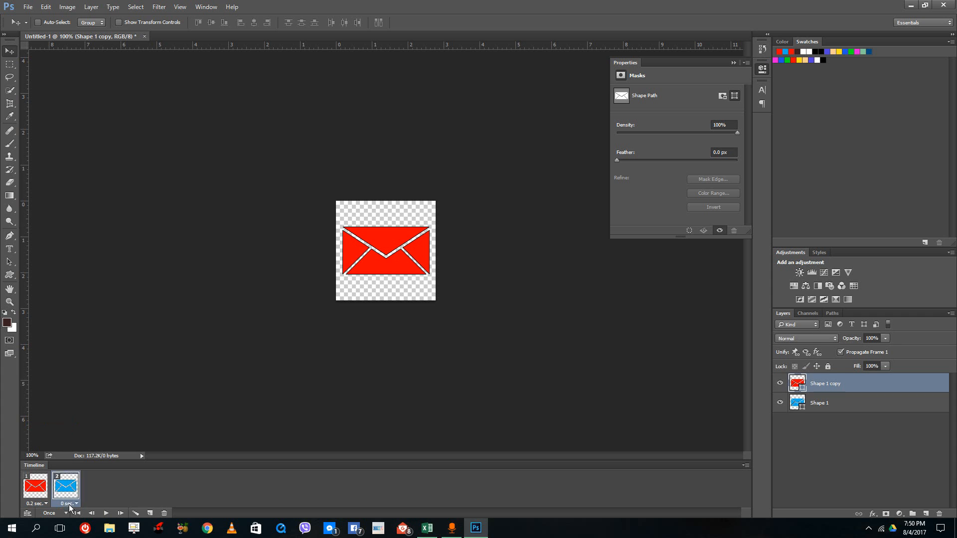
left_click(70, 504)
left_click(81, 421)
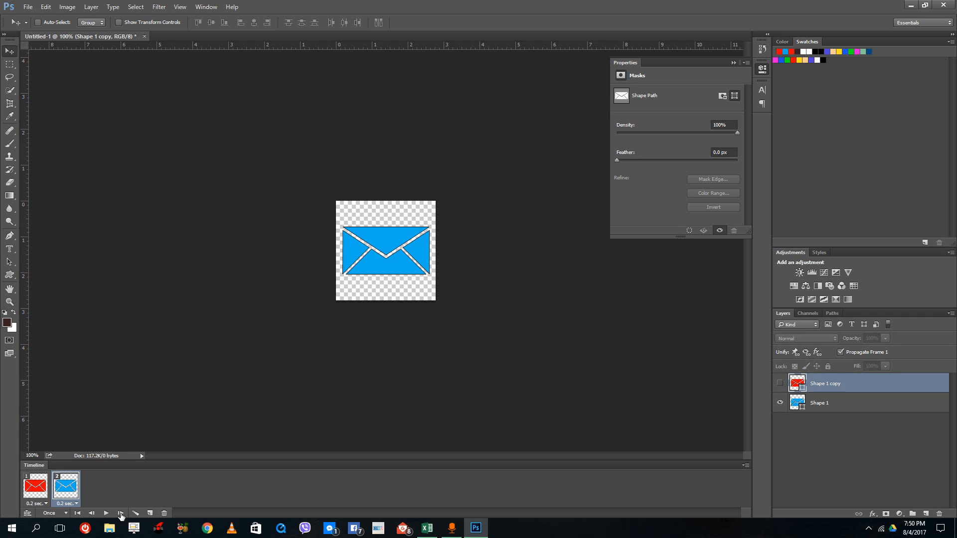
- Set the animation to loop Forever and preview its playback
left_click(105, 513)
left_click(55, 513)
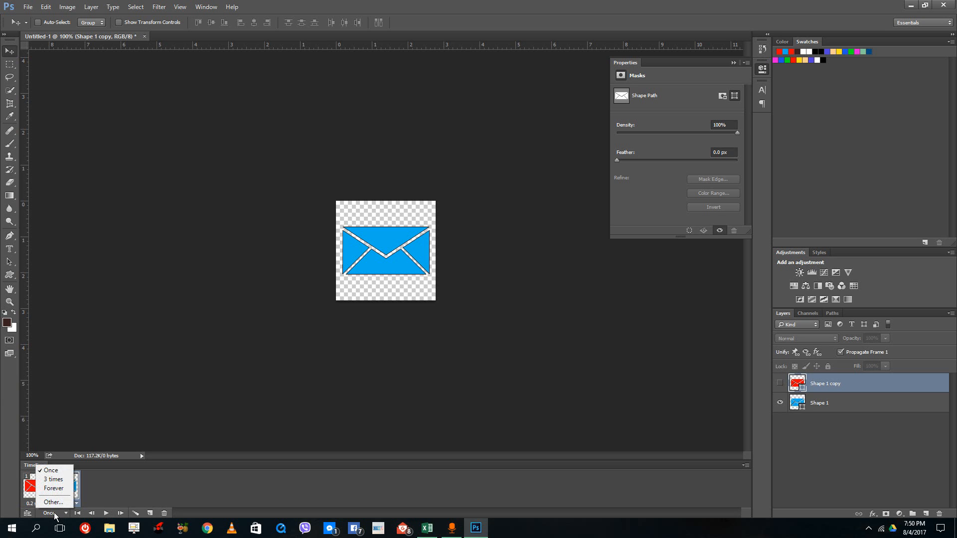
left_click(62, 489)
left_click(106, 513)
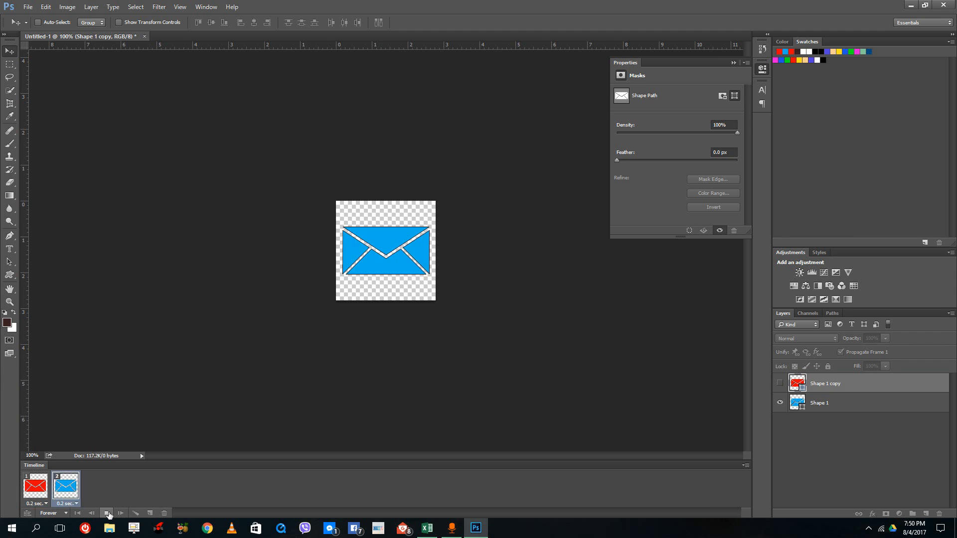
left_click(108, 513)
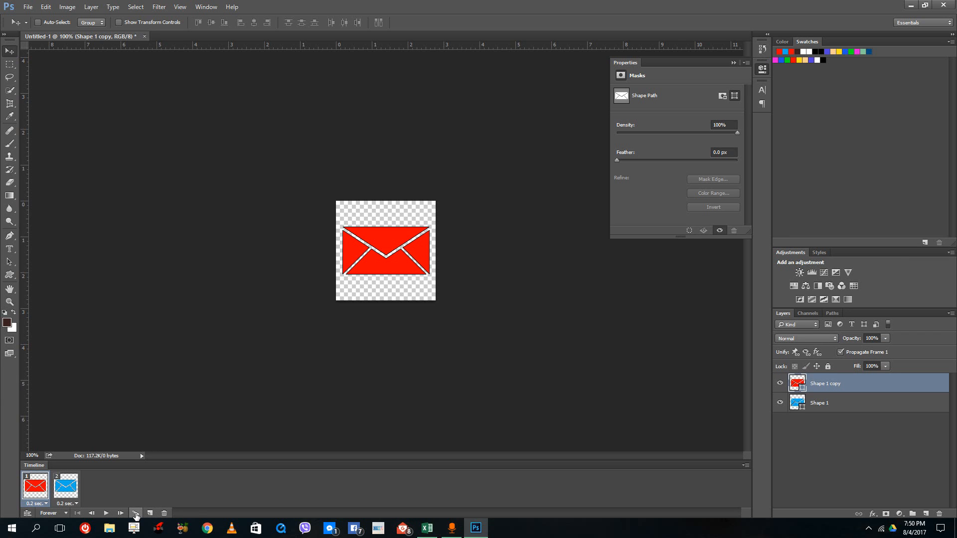
- Tween the red frame with the next frame, adding 5 frames across all layers with position, opacity and effects
left_click(135, 514)
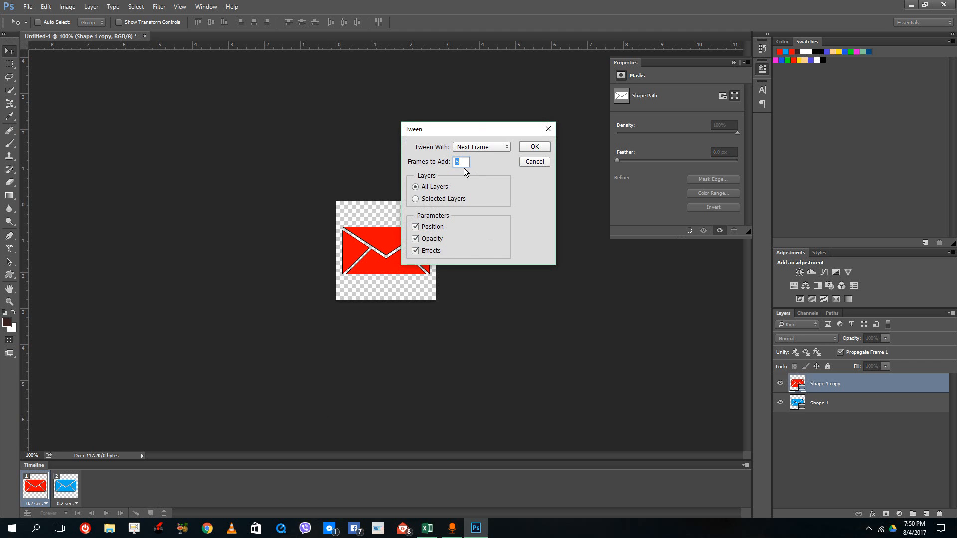
double_click(461, 163)
double_click(464, 164)
left_click(534, 147)
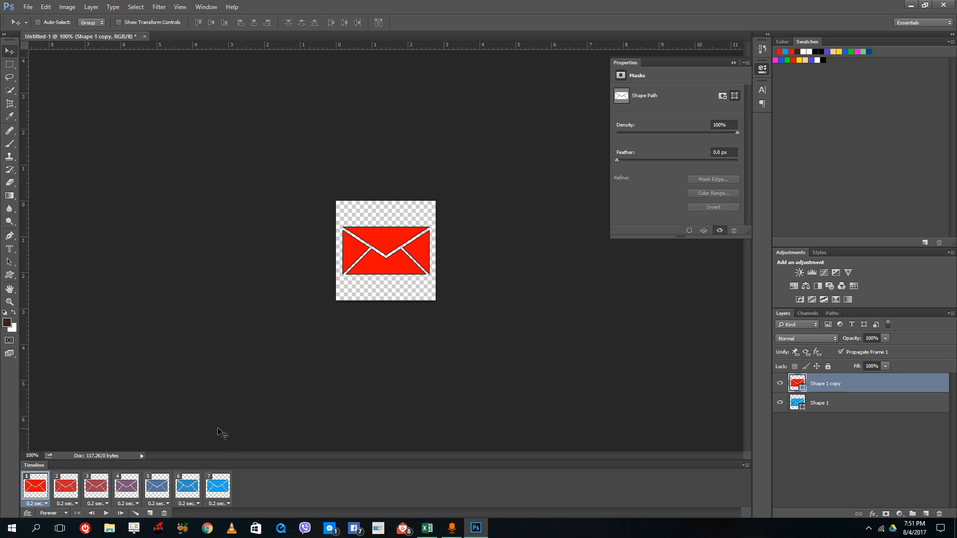
- Duplicate the first, fully red frame of the tweened animation
left_click(220, 491)
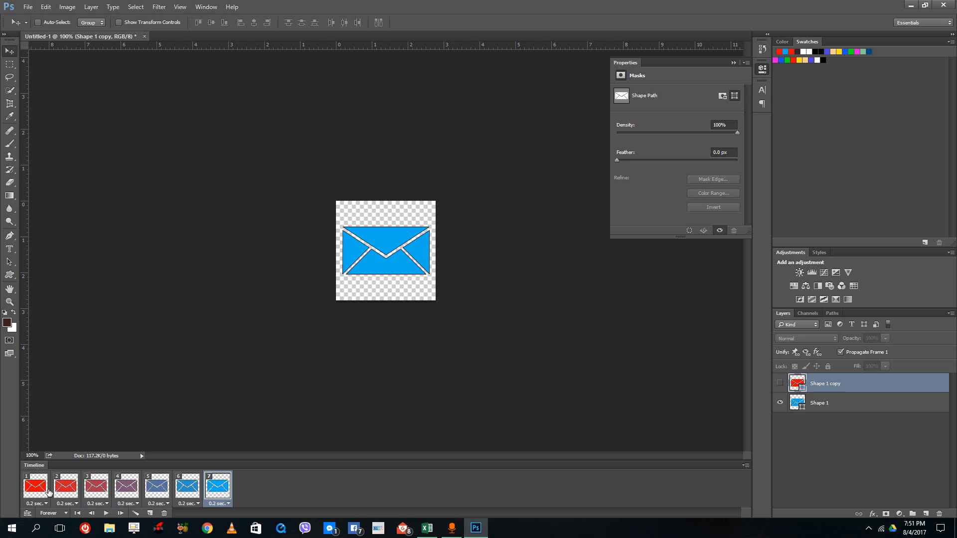
left_click(39, 488)
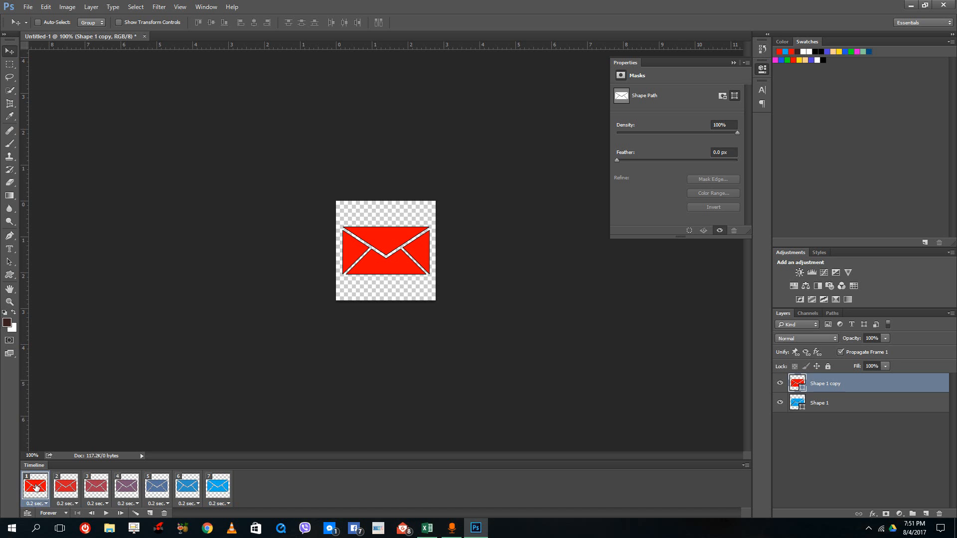
right_click(38, 487)
left_click(219, 510)
left_click(150, 513)
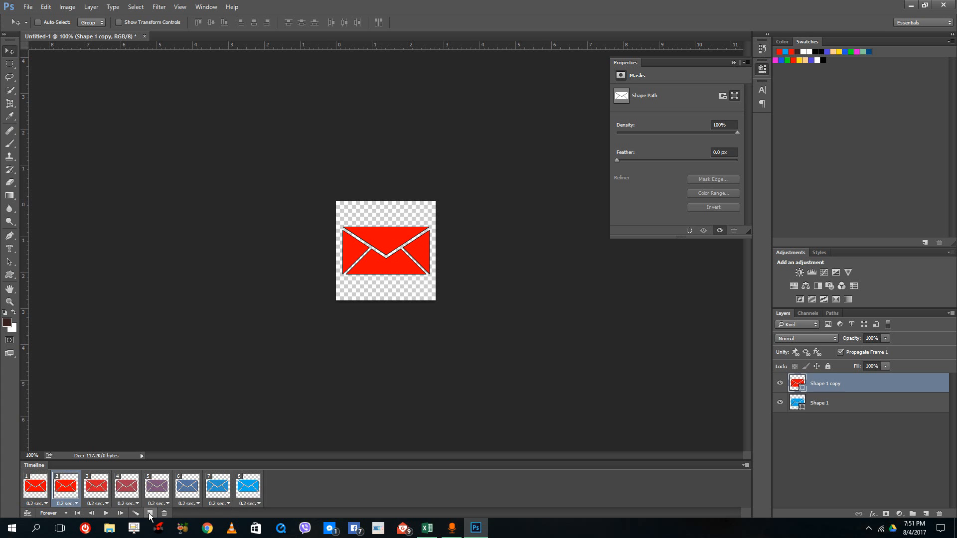
- Move the duplicated red frame to the end and tween the blue frame with it, adding 5 frames across all layers
left_click_drag(65, 486, 326, 500)
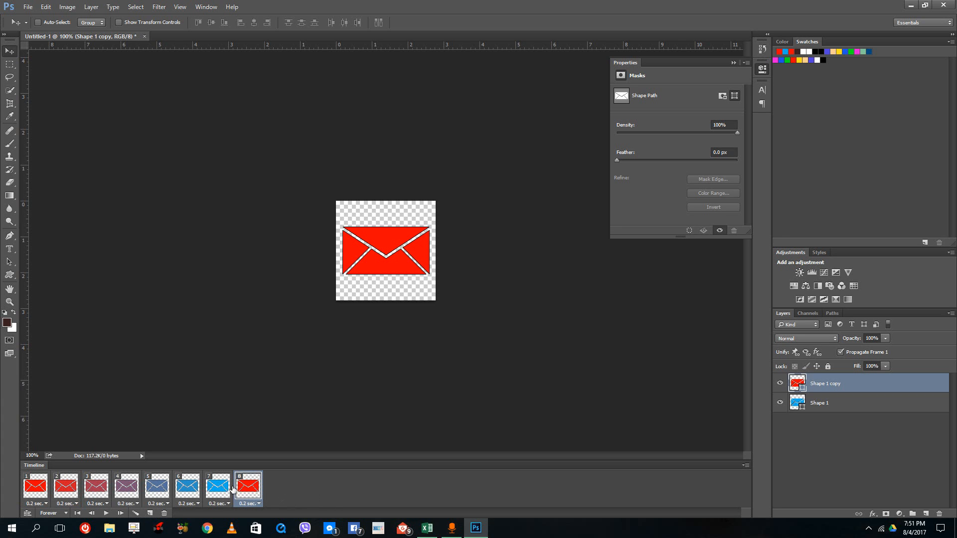
left_click(226, 489)
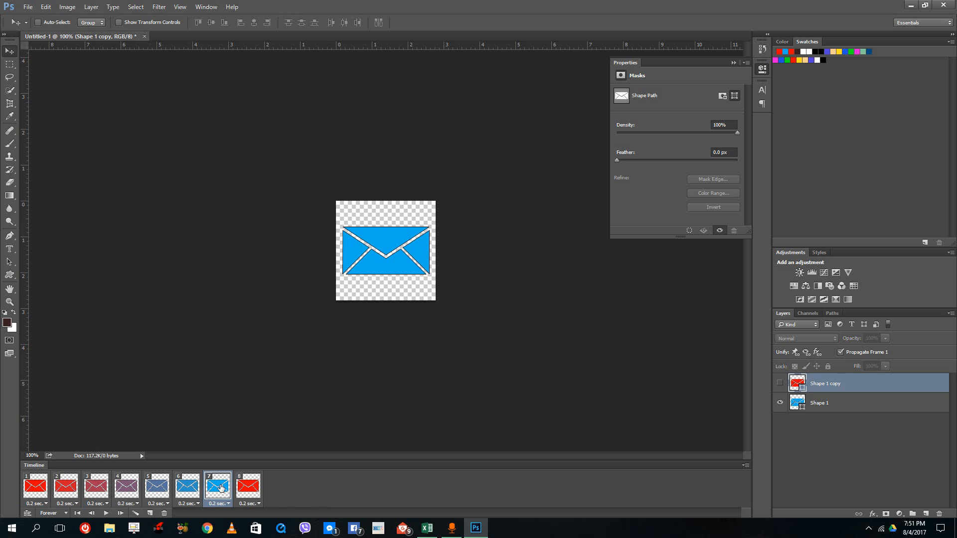
right_click(222, 489)
left_click(217, 489)
left_click(136, 514)
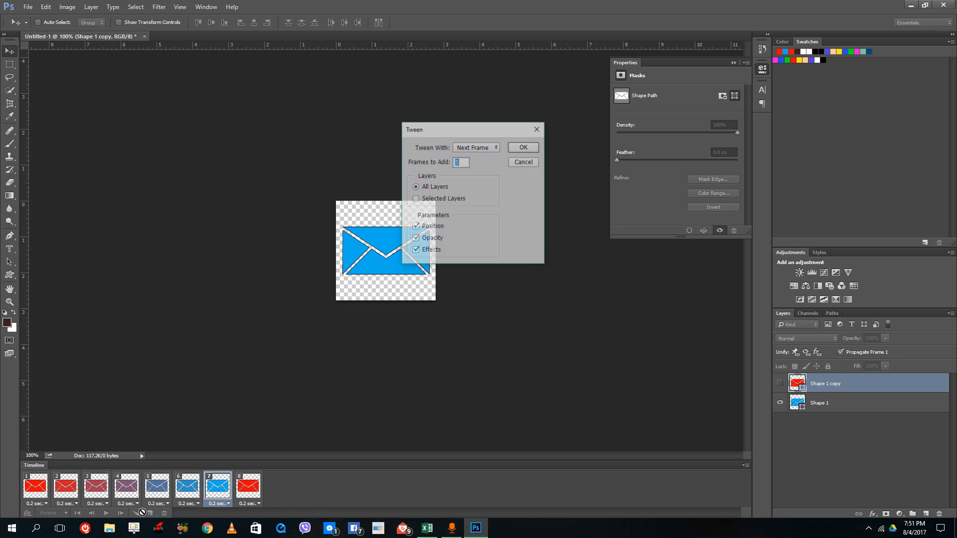
left_click(516, 148)
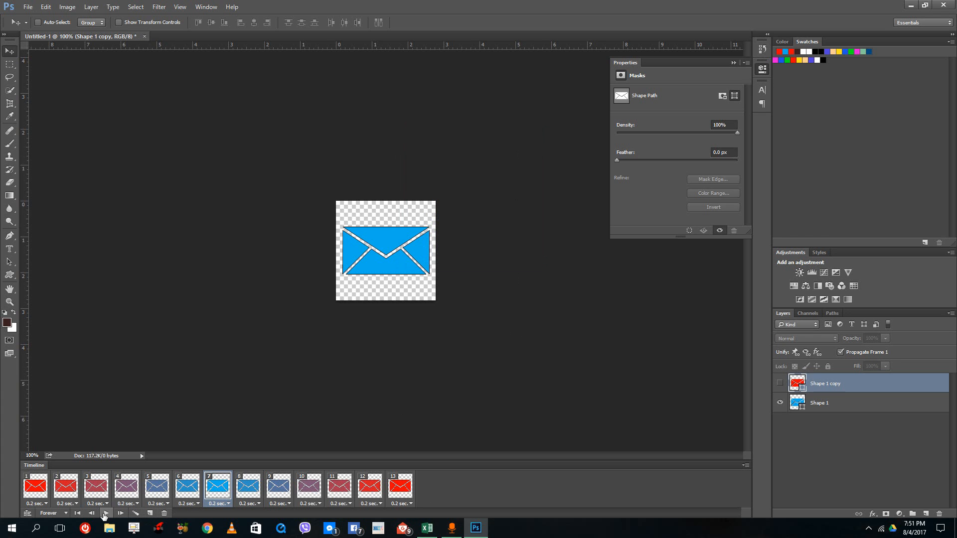
- Preview the playback of the full red-to-blue-to-red animation and stop it
left_click(106, 514)
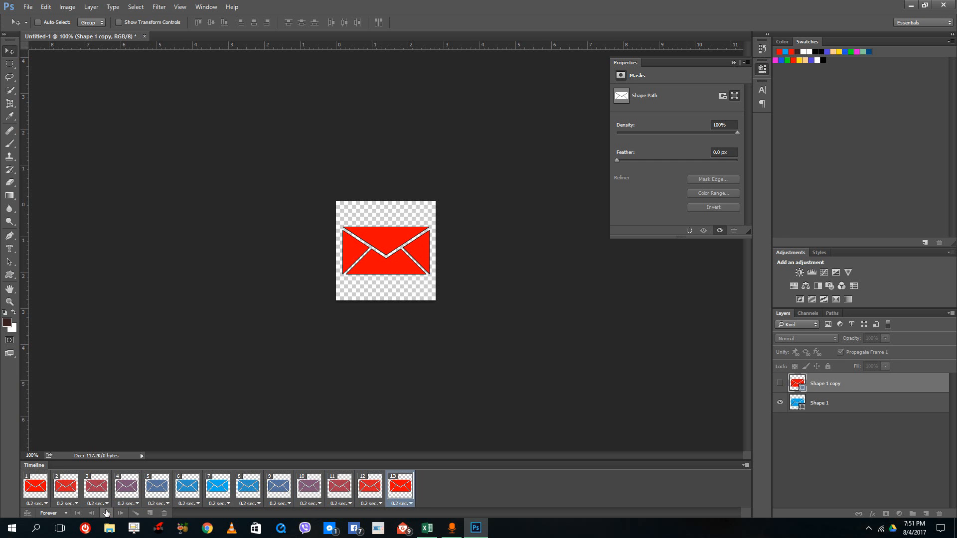
left_click(106, 512)
- Start a Save for Web export of the animation and set its file format to GIF
left_click(28, 7)
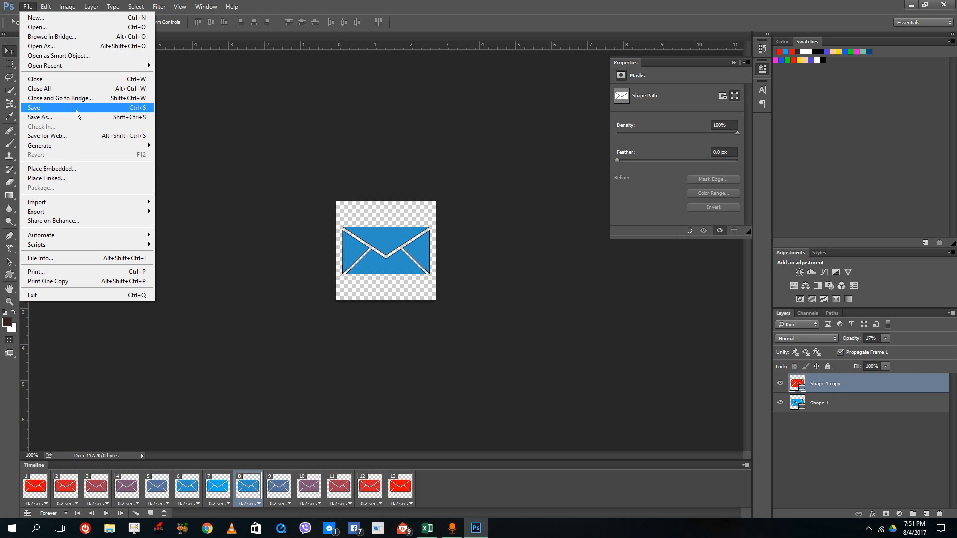
left_click(68, 135)
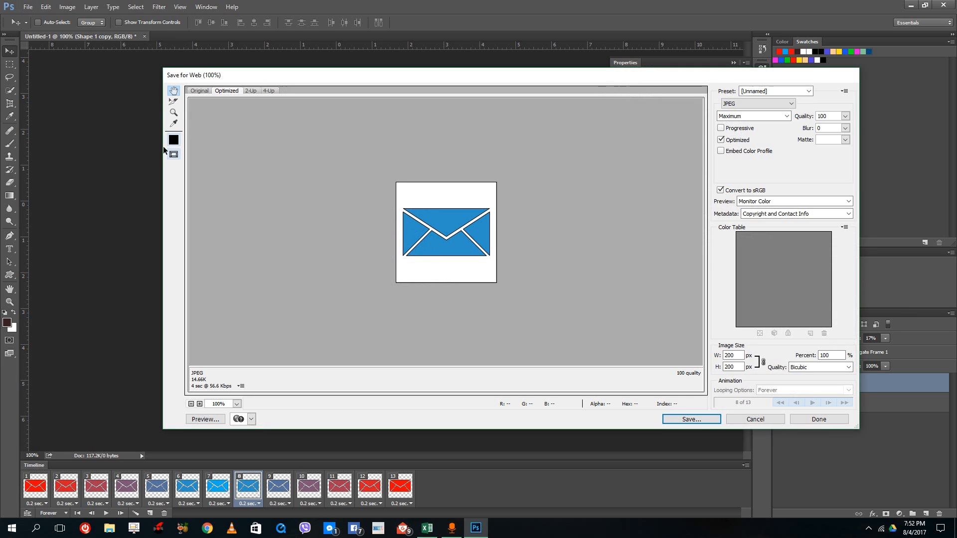
left_click(757, 103)
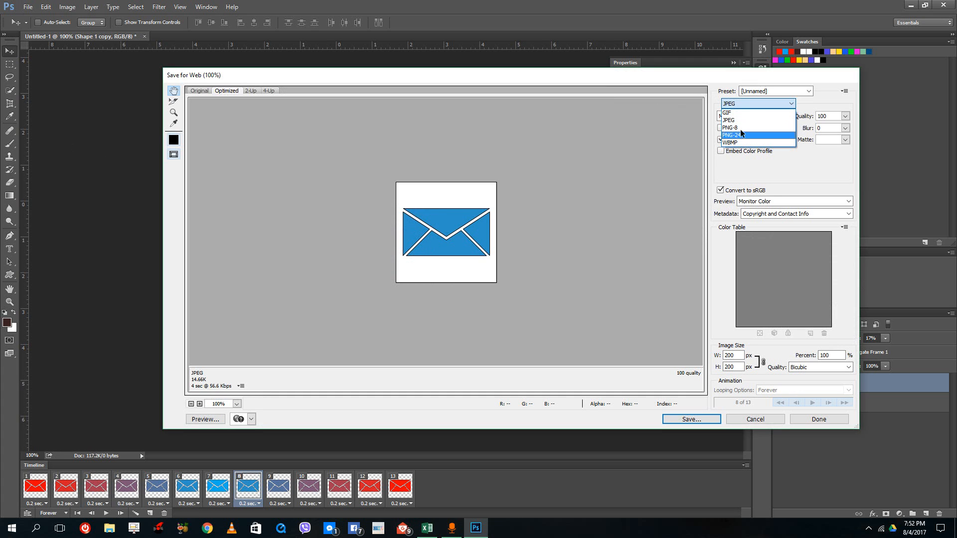
left_click(740, 112)
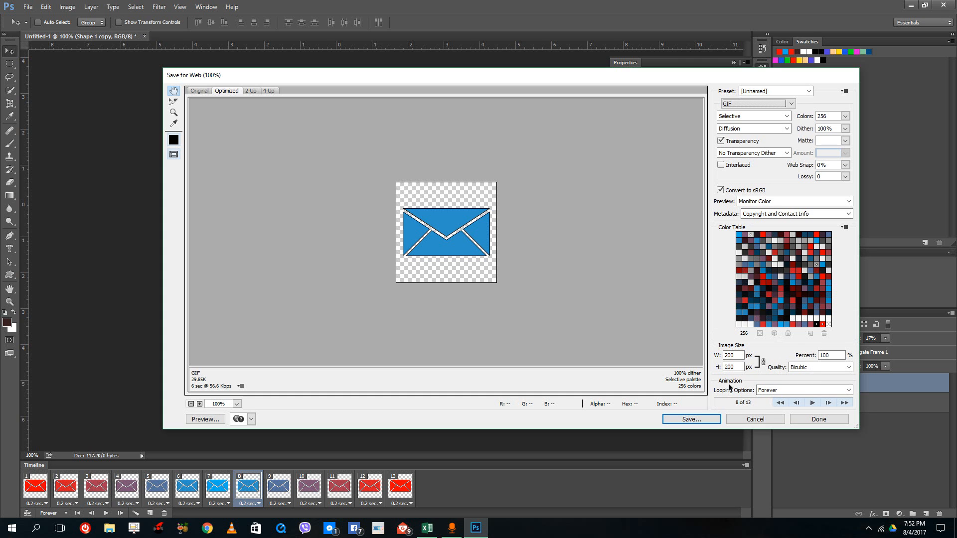
- Save the optimized GIF to the Desktop under the file name test-animation
left_click(710, 418)
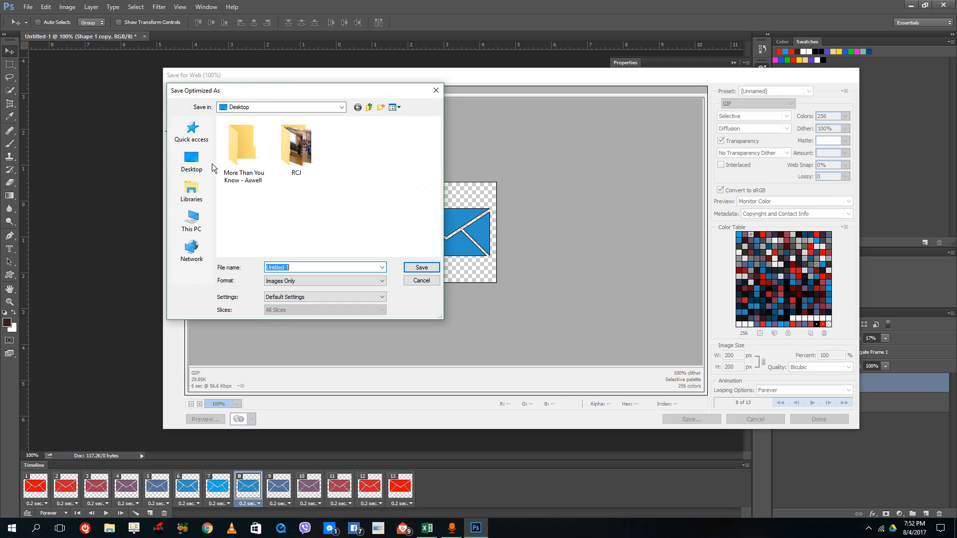
left_click(191, 162)
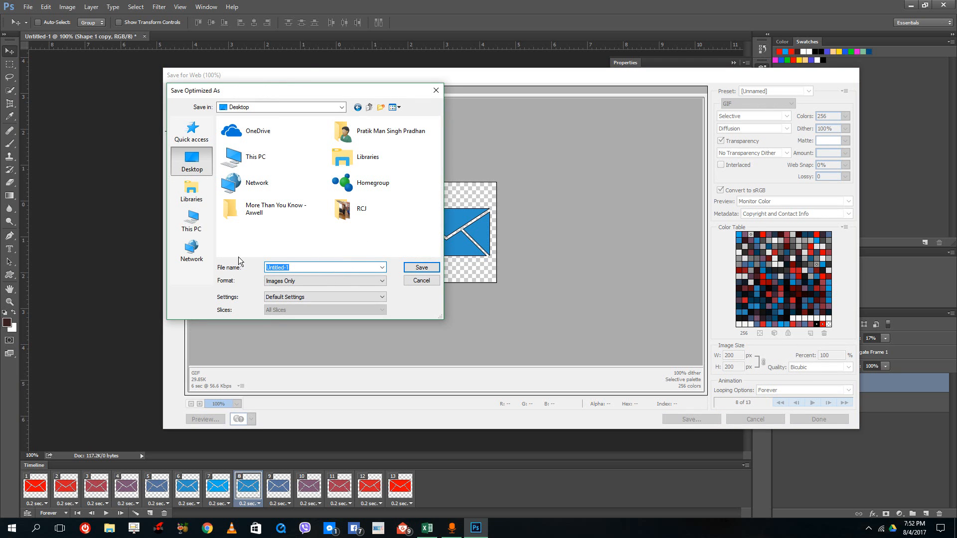
type("test animation")
left_click(421, 269)
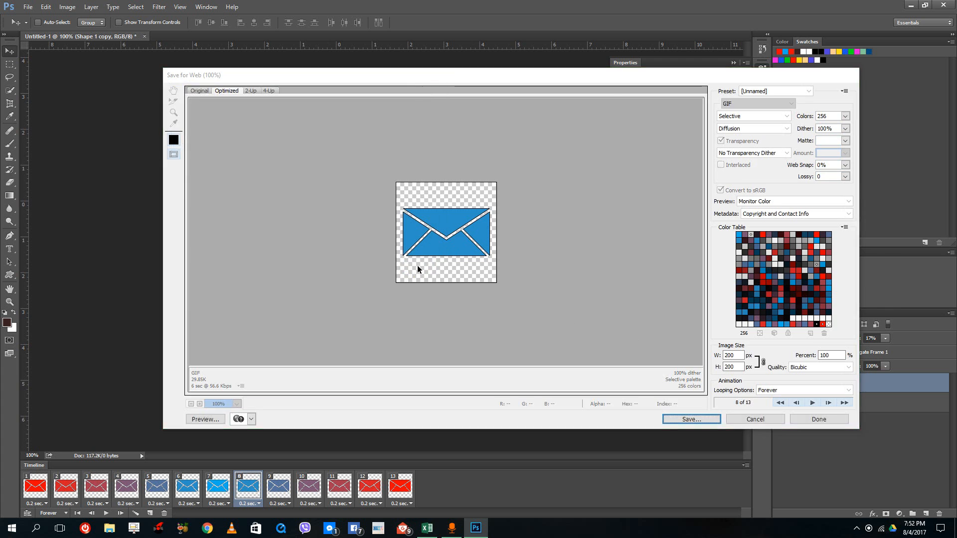
- Minimize Photoshop and select the test-animation file on the desktop
left_click(909, 6)
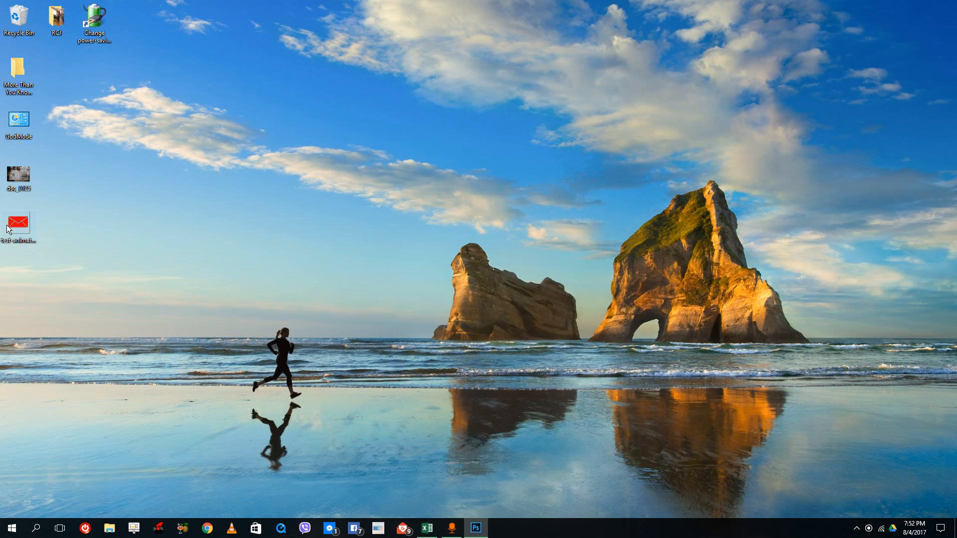
left_click(23, 228)
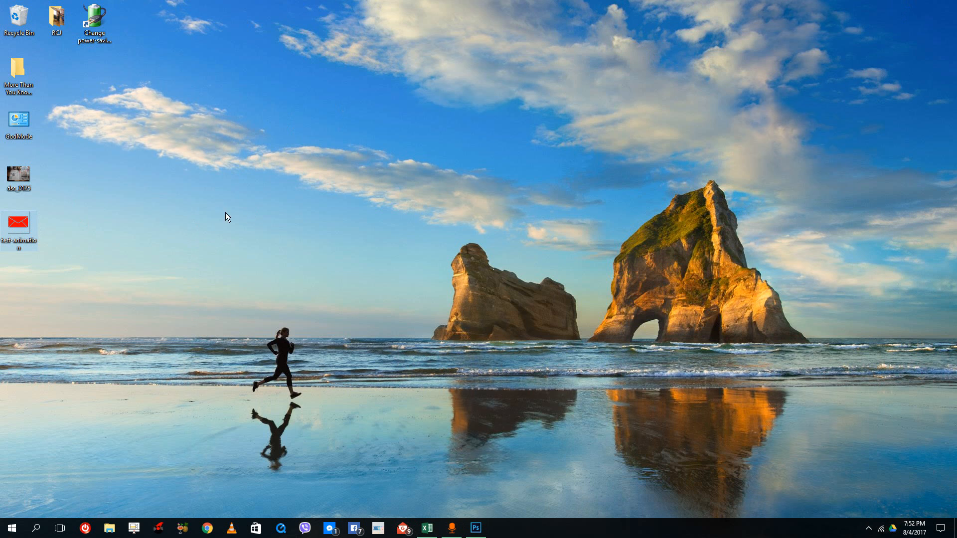
right_click(19, 219)
left_click(20, 212)
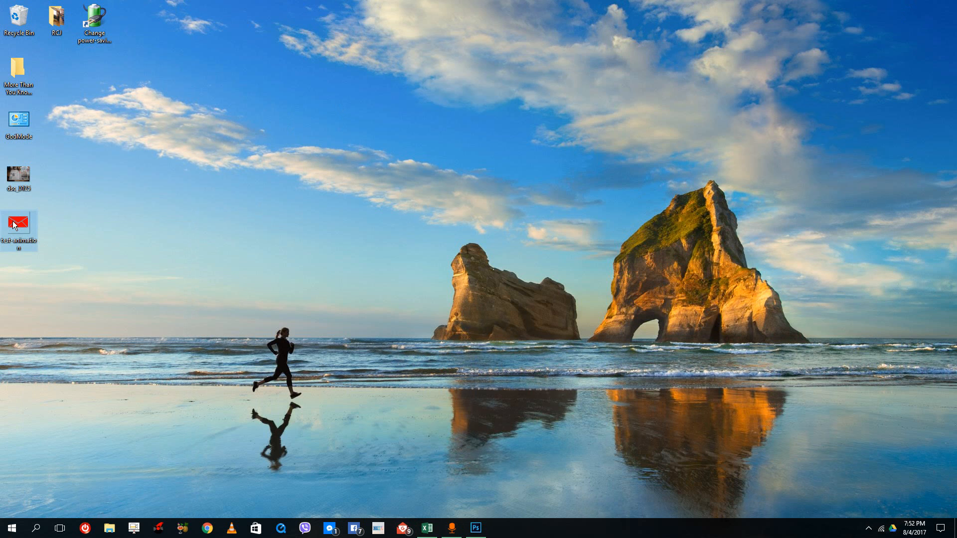
scroll(443, 256, "down", 2)
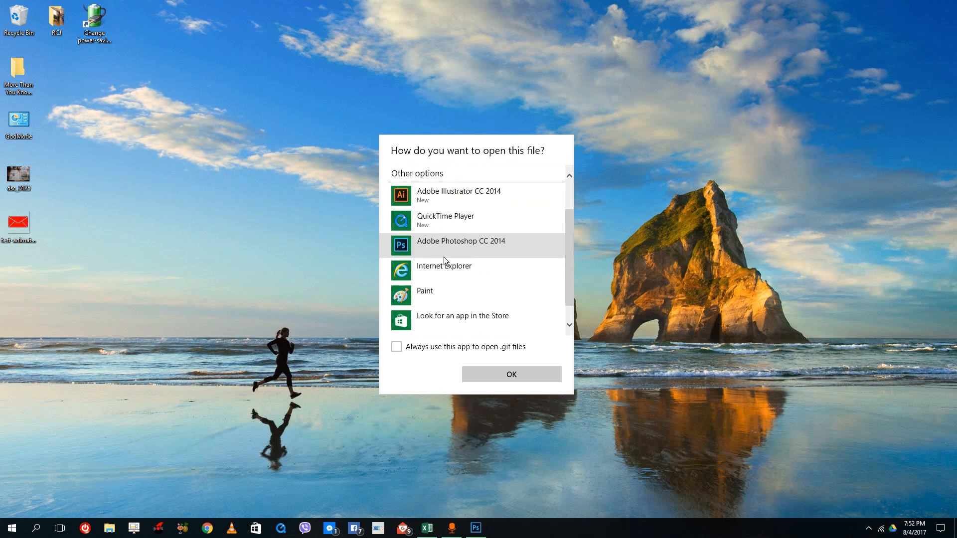
scroll(480, 279, "up", 1)
scroll(533, 259, "down", 1)
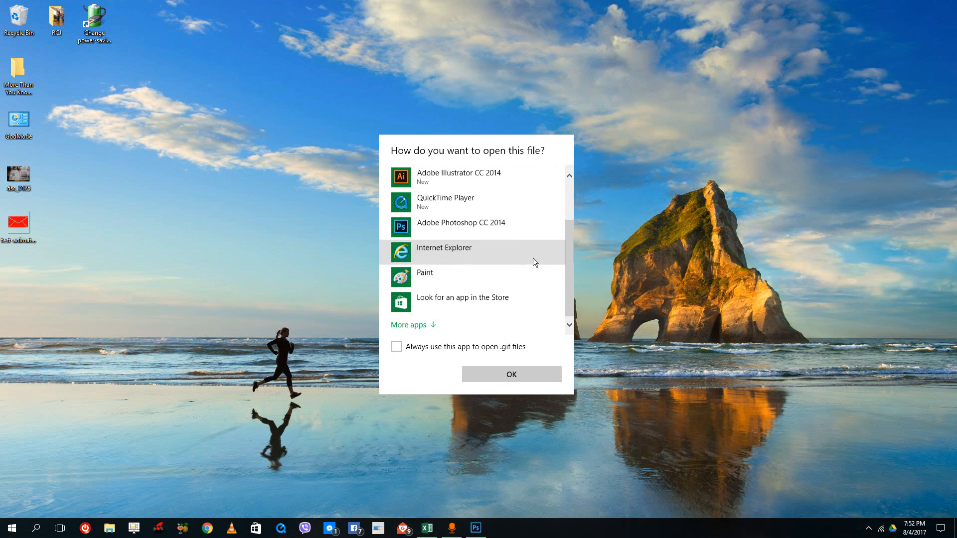
left_click(430, 324)
scroll(475, 297, "down", 3)
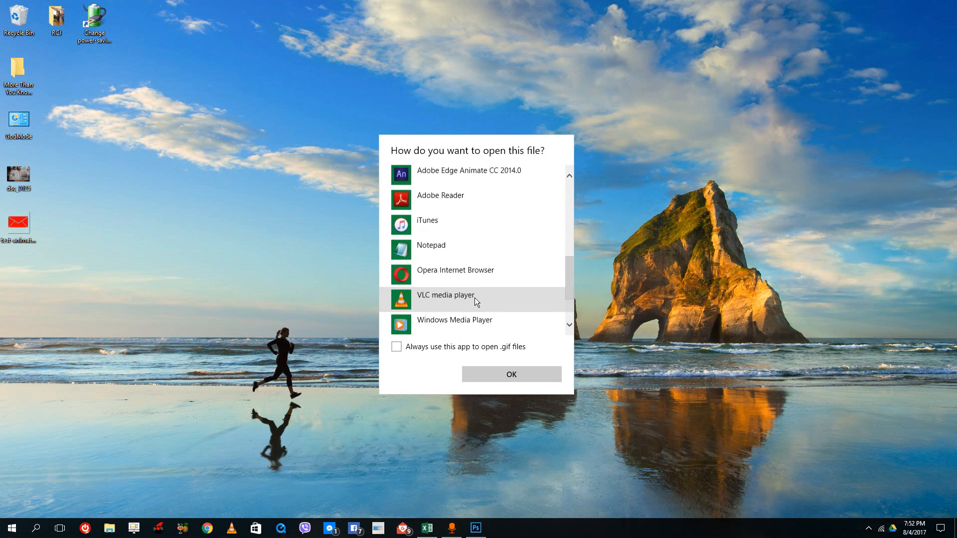
left_click(450, 321)
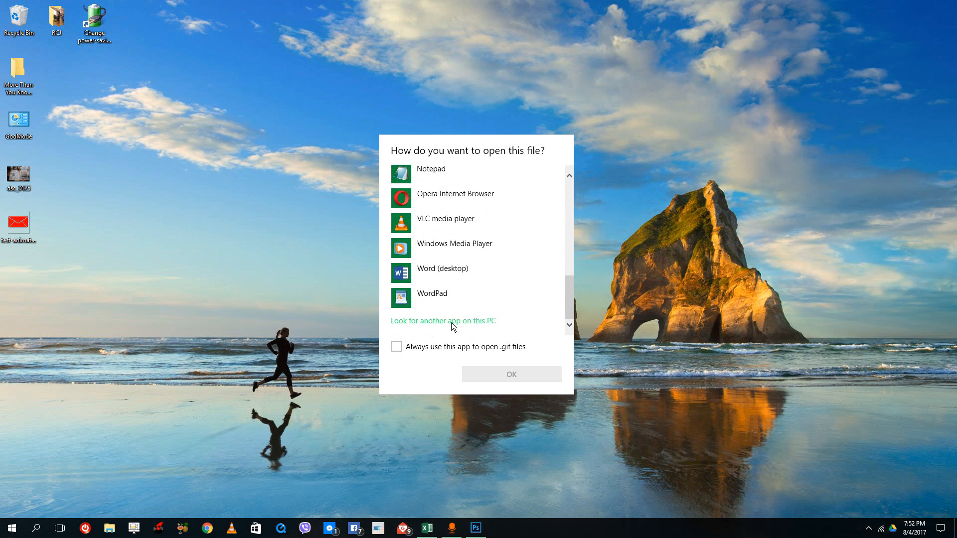
left_click(443, 249)
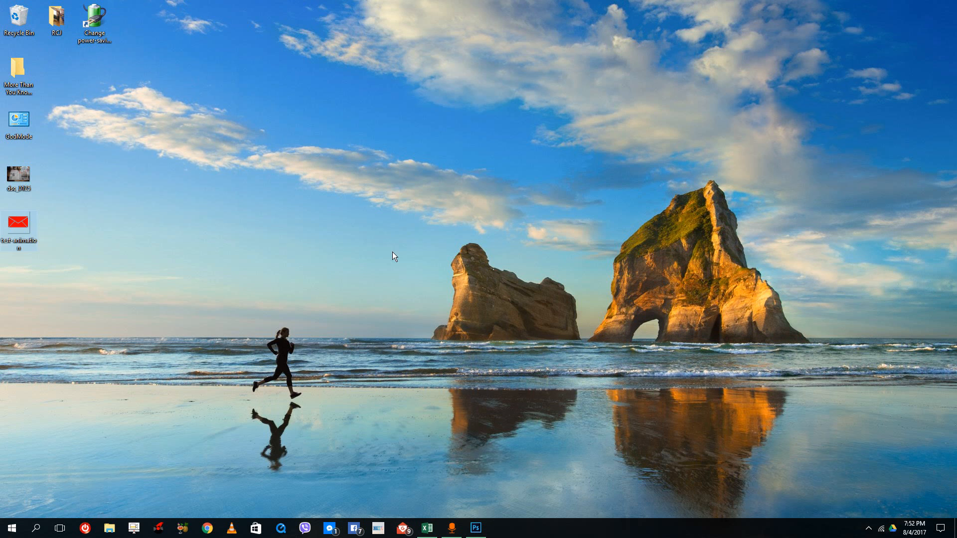
- Open the test-animation GIF with Internet Explorer and close the extra go.microsoft.com tab to view the animation
right_click(15, 229)
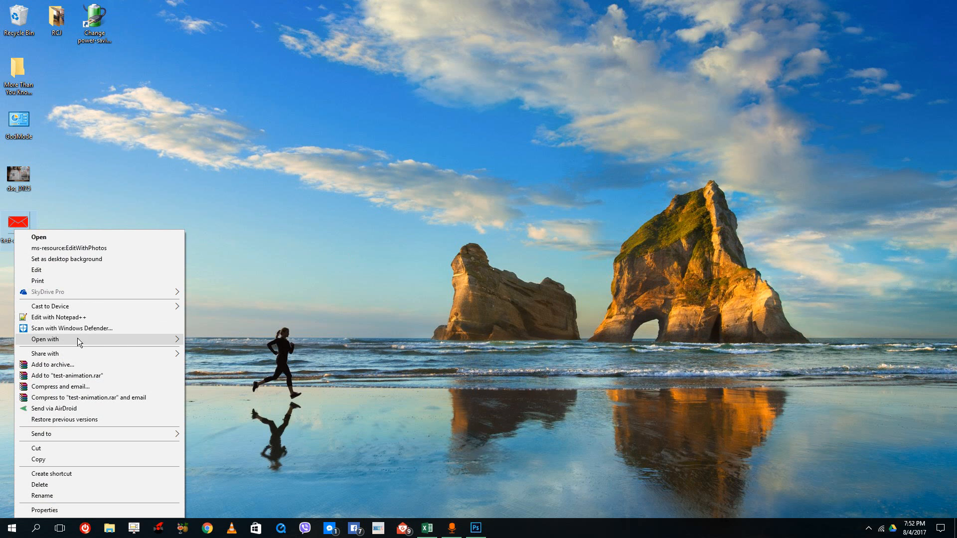
mouse_move(77, 338)
left_click(240, 363)
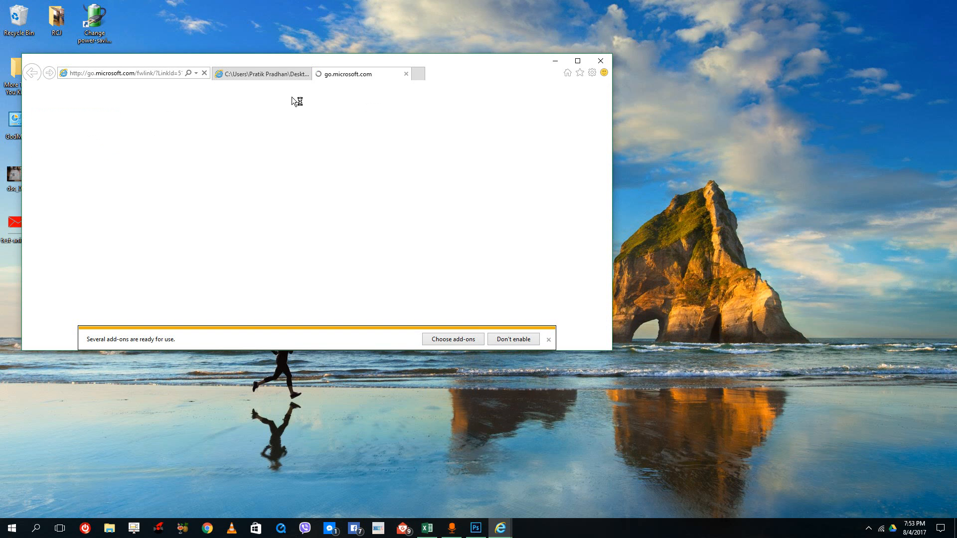
left_click(405, 74)
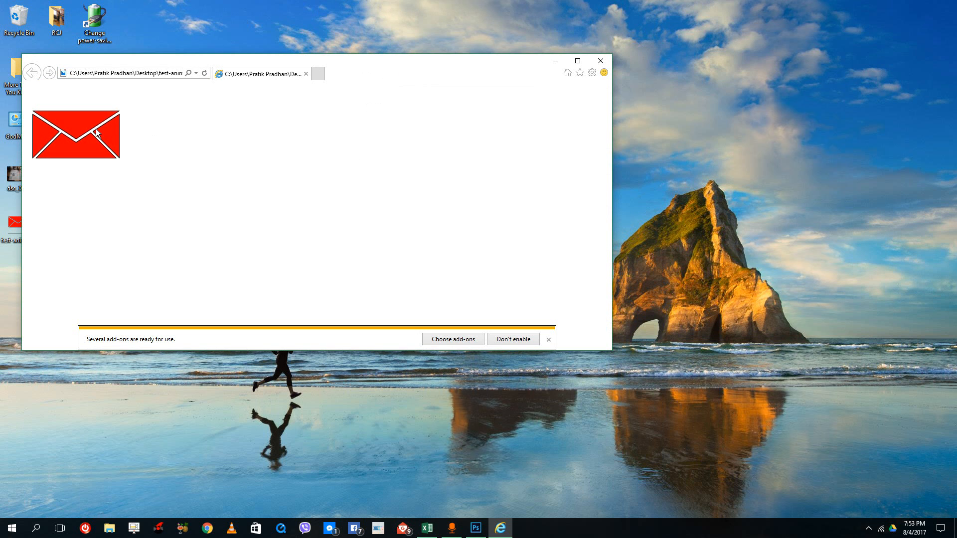